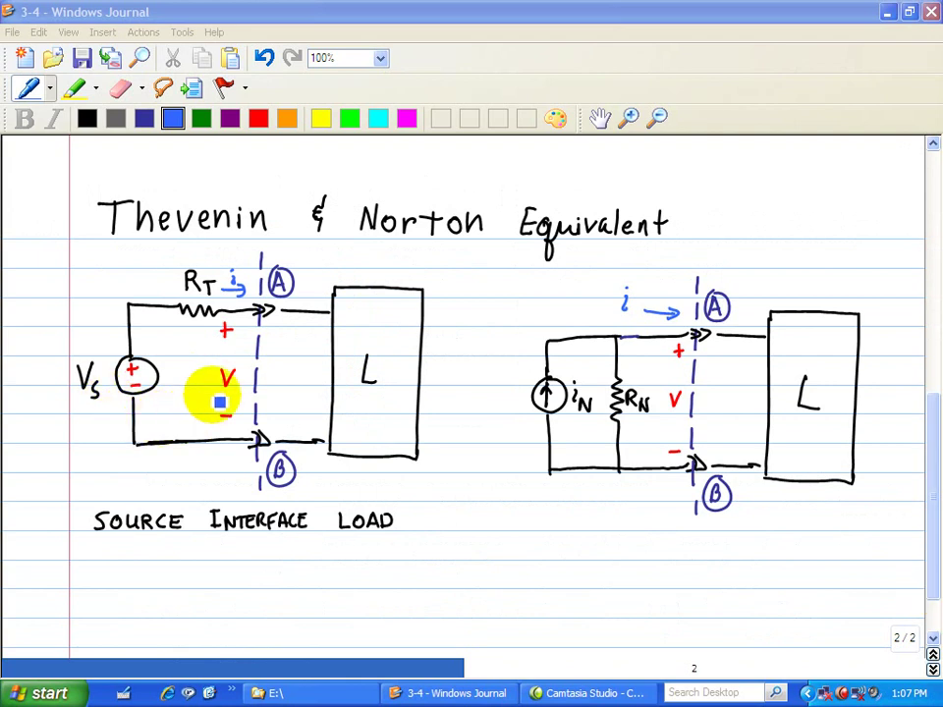
Step: Finish the 's' subscript on the Thevenin source's Vs label
drag(102, 399, 108, 401)
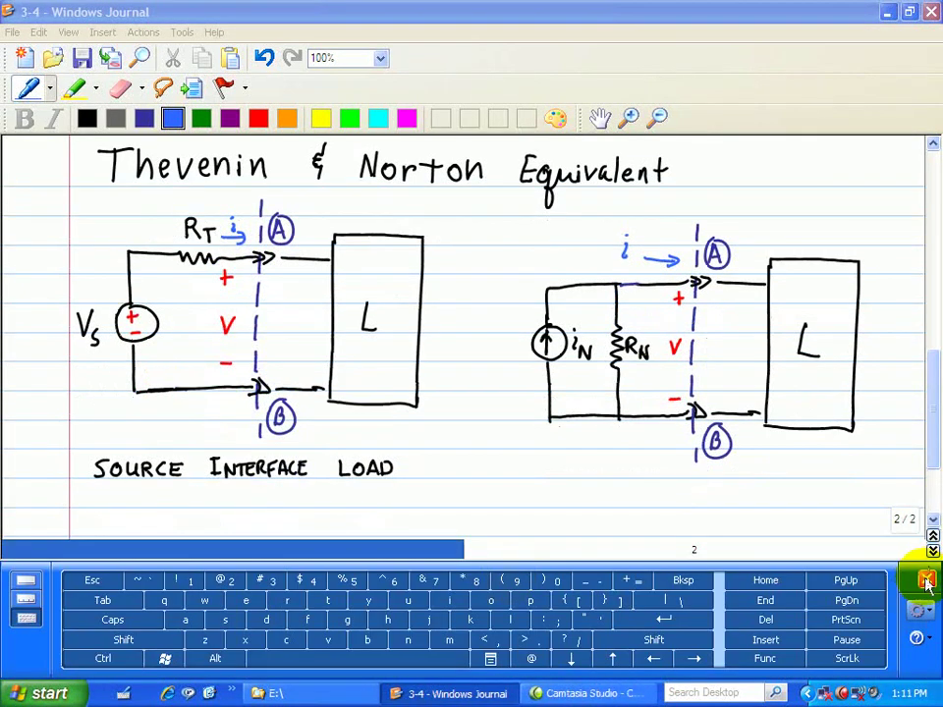
Step: Close the on-screen keyboard, ink a blue VT under Vs, and reopen the Input Panel
click(926, 579)
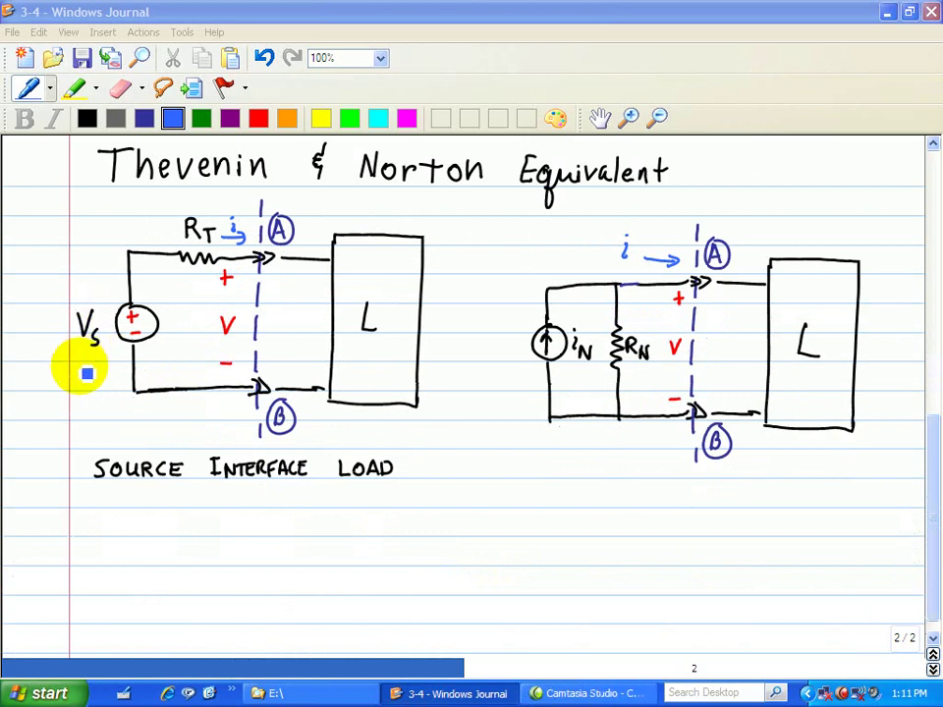
mouse_move(78, 358)
mouse_down()
mouse_move(86, 379)
mouse_move(97, 365)
mouse_move(111, 371)
mouse_up()
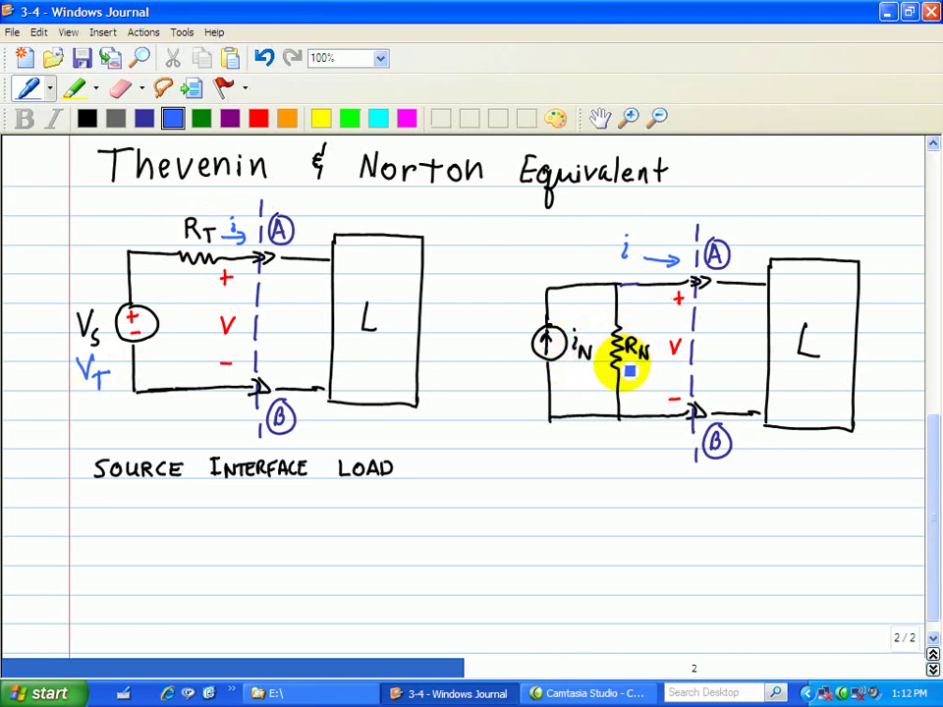
click(123, 694)
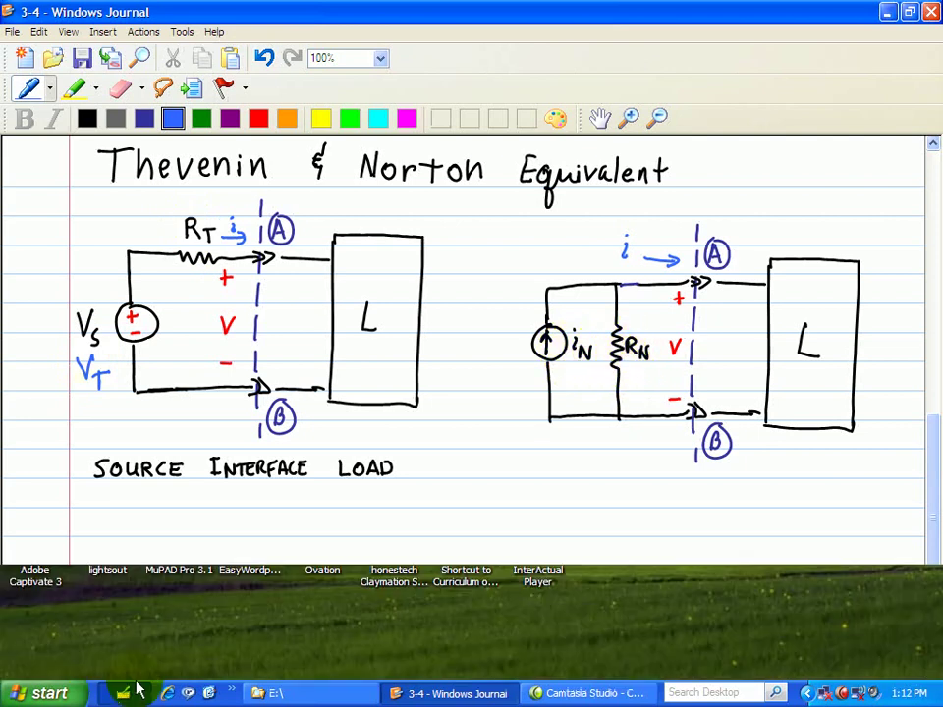
Step: Switch the on-screen keyboard to its Func function keys
click(759, 659)
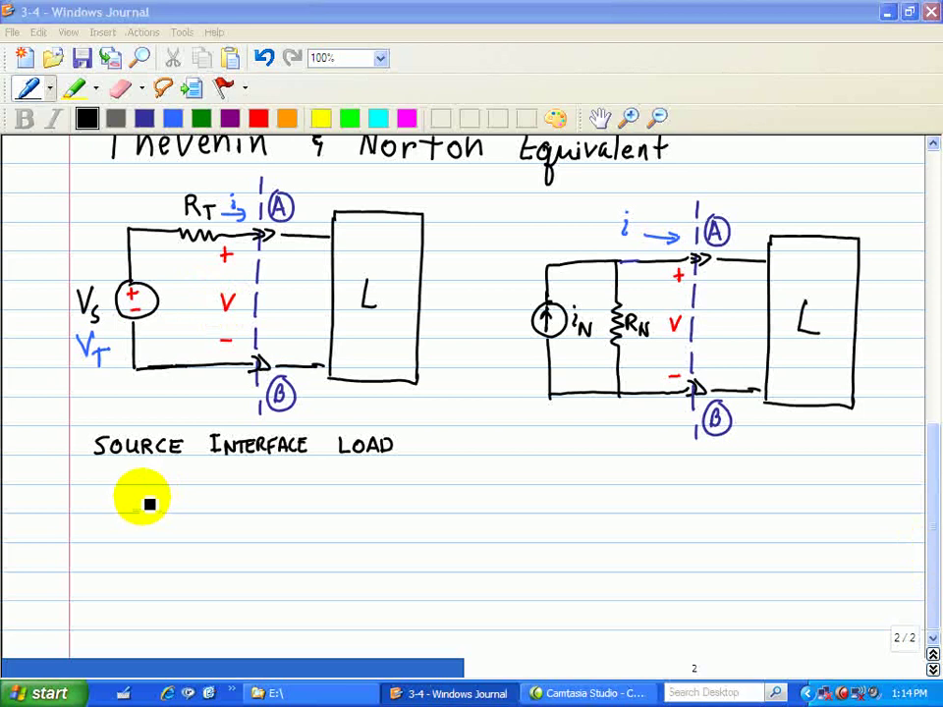
Step: Handwrite V = Vs + i RT in black beneath the SOURCE caption
mouse_move(141, 496)
mouse_down()
mouse_move(183, 502)
mouse_move(205, 489)
mouse_move(204, 511)
mouse_up()
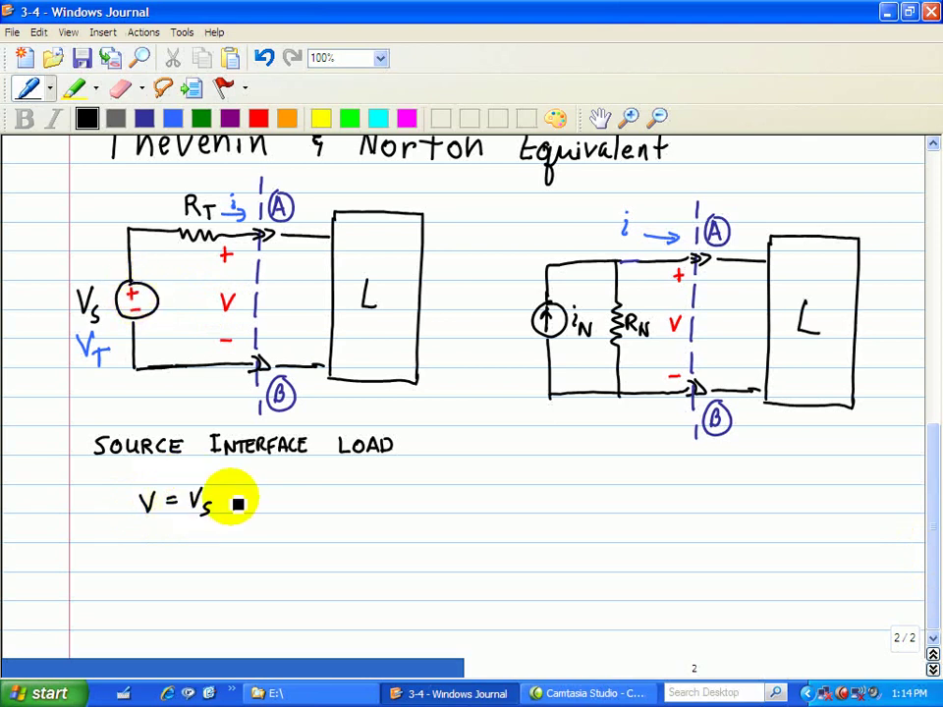
drag(222, 498, 239, 498)
mouse_move(231, 489)
mouse_down()
mouse_move(263, 511)
mouse_move(258, 497)
mouse_move(292, 509)
mouse_up()
click(258, 481)
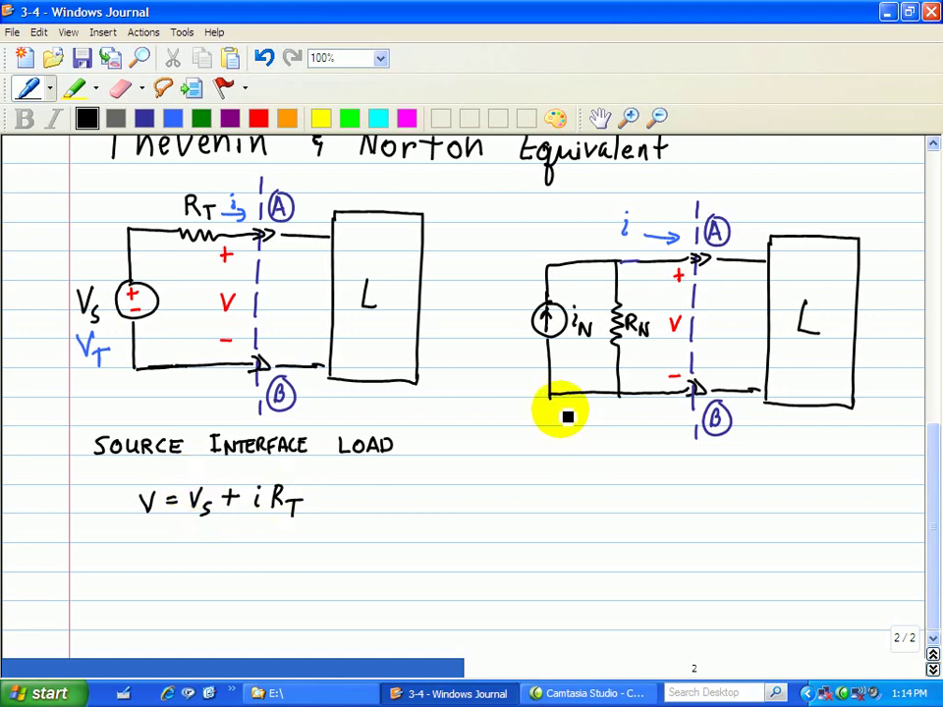
Step: Ink i = iN − V/RN under the Norton circuit, followed by an implies arrow
drag(541, 492, 542, 507)
click(544, 486)
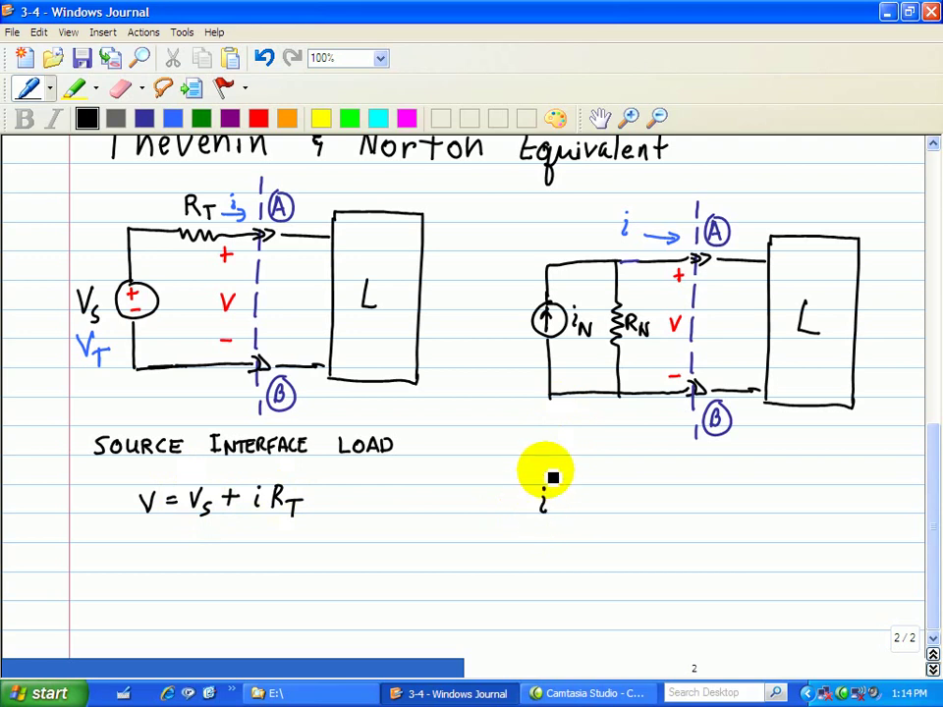
drag(565, 496, 578, 504)
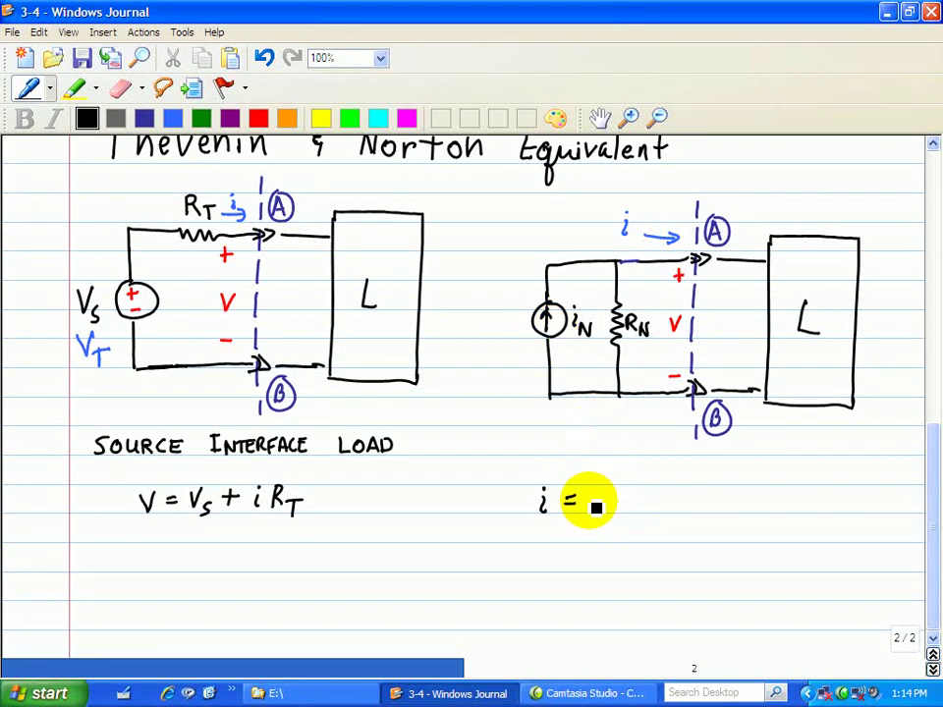
mouse_move(595, 491)
mouse_down()
mouse_move(597, 510)
mouse_move(615, 499)
mouse_up()
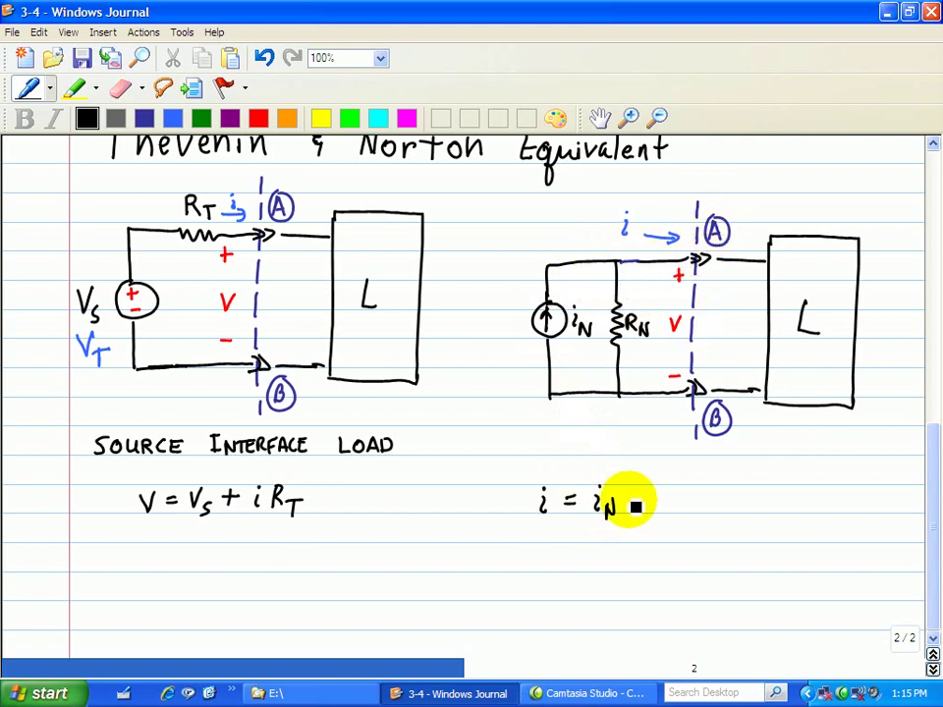
mouse_move(626, 502)
mouse_down()
mouse_move(681, 493)
mouse_move(656, 486)
mouse_move(659, 503)
mouse_move(675, 490)
mouse_move(672, 519)
mouse_move(684, 514)
mouse_move(650, 513)
mouse_move(664, 526)
mouse_move(658, 532)
mouse_move(682, 534)
mouse_move(718, 498)
mouse_up()
mouse_move(701, 505)
mouse_down()
mouse_move(744, 508)
mouse_move(754, 494)
mouse_up()
Step: Write V = (iN − i)RN, then V = iN RN − iRN on the next line
mouse_move(759, 500)
mouse_down()
mouse_move(798, 501)
mouse_move(800, 514)
mouse_move(795, 497)
mouse_move(845, 507)
mouse_up()
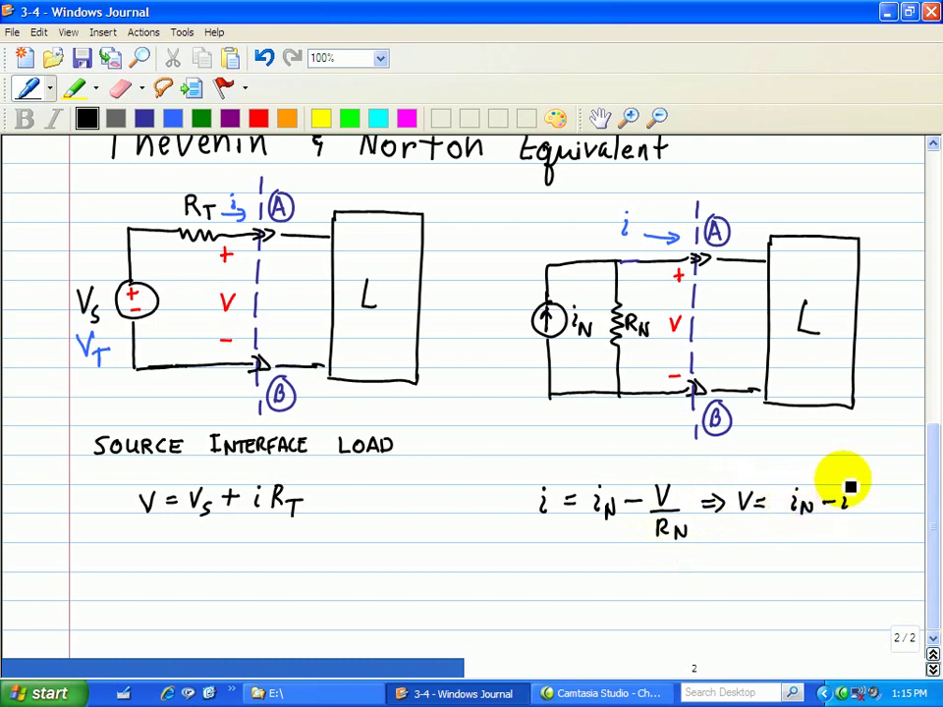
drag(784, 487, 782, 512)
mouse_move(864, 485)
mouse_down()
mouse_move(868, 517)
mouse_move(868, 499)
mouse_move(880, 517)
mouse_move(903, 495)
mouse_up()
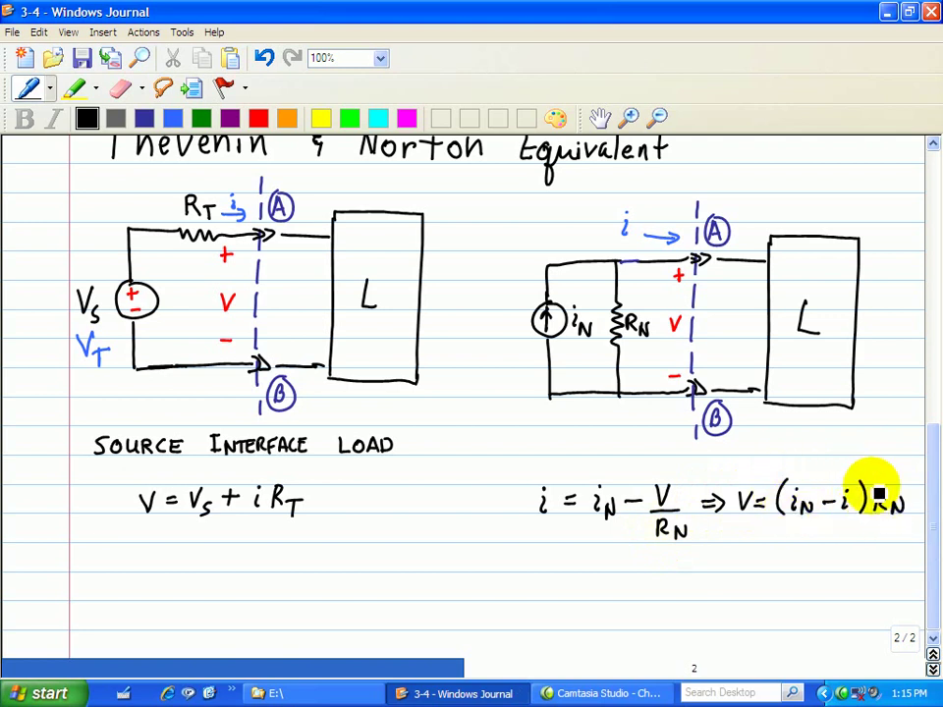
drag(750, 527, 760, 527)
mouse_move(750, 535)
mouse_down()
mouse_move(785, 538)
mouse_move(785, 529)
mouse_move(784, 537)
mouse_move(803, 539)
mouse_move(804, 528)
mouse_move(858, 534)
mouse_move(850, 538)
mouse_move(882, 528)
mouse_up()
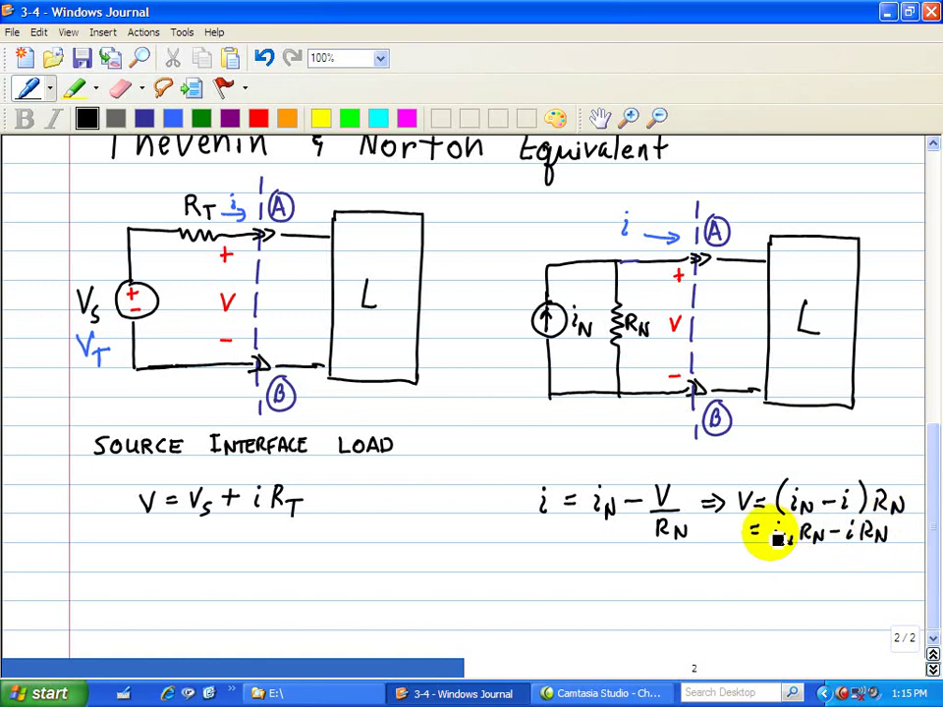
drag(733, 523, 743, 523)
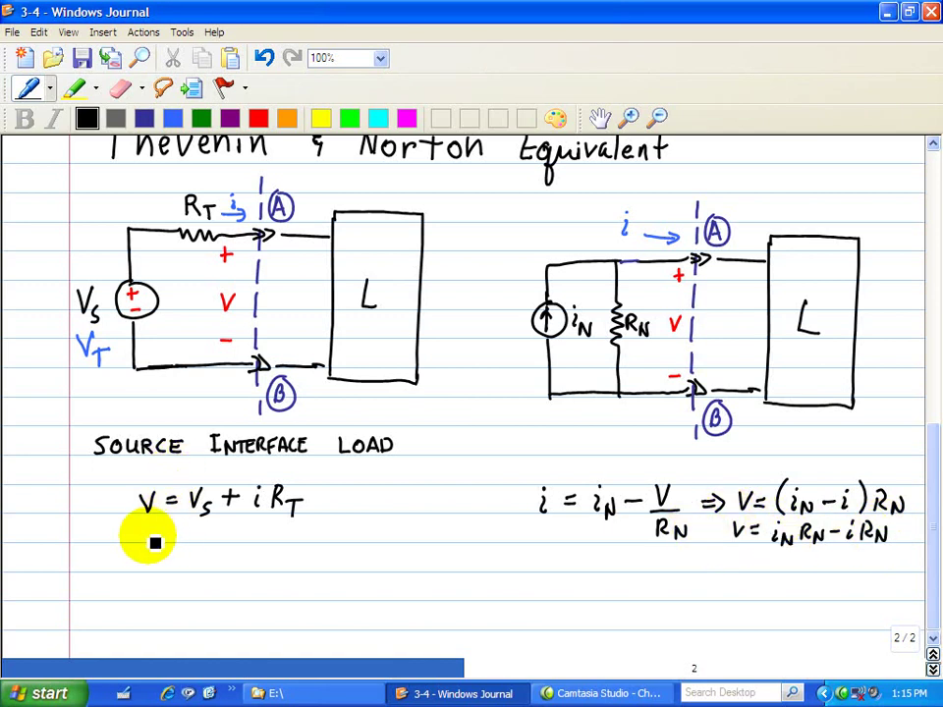
Step: Write V = iN RN − iRN under V = Vs + i RT and begin a V line below
mouse_move(143, 524)
mouse_down()
mouse_move(219, 532)
mouse_move(212, 536)
mouse_move(231, 545)
mouse_move(312, 528)
mouse_up()
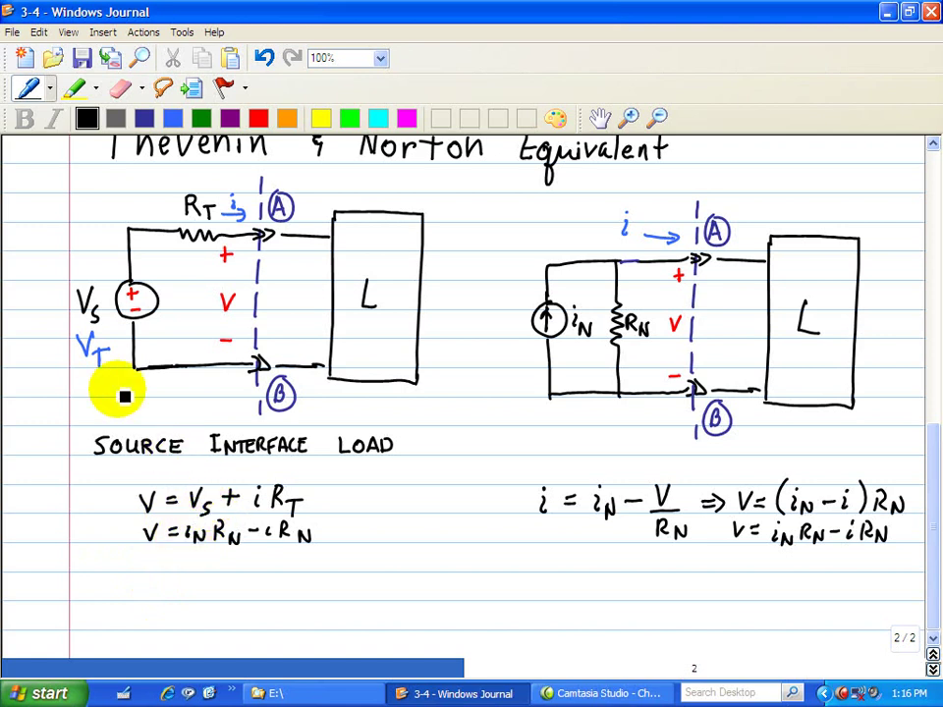
mouse_move(139, 579)
mouse_down()
mouse_move(159, 579)
mouse_move(169, 597)
mouse_move(156, 583)
mouse_up()
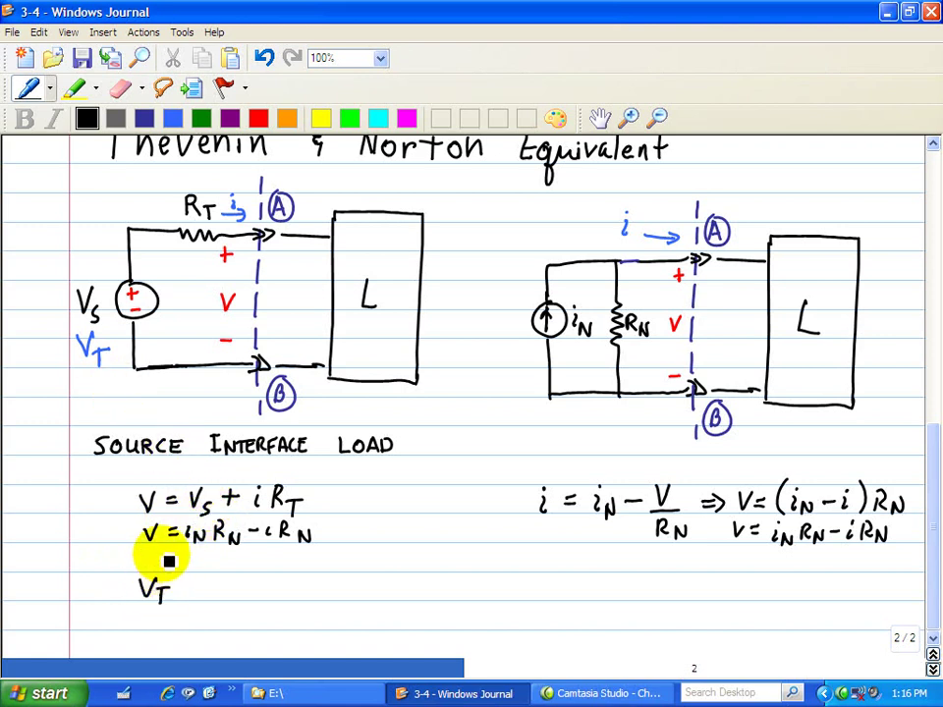
Step: Write VT = iN RN ⇒ RT = RN below the equations, then erase the ⇒ arrow
mouse_move(201, 470)
mouse_down()
mouse_move(209, 479)
mouse_move(246, 469)
mouse_up()
mouse_move(183, 593)
mouse_down()
mouse_move(255, 601)
mouse_move(286, 584)
mouse_up()
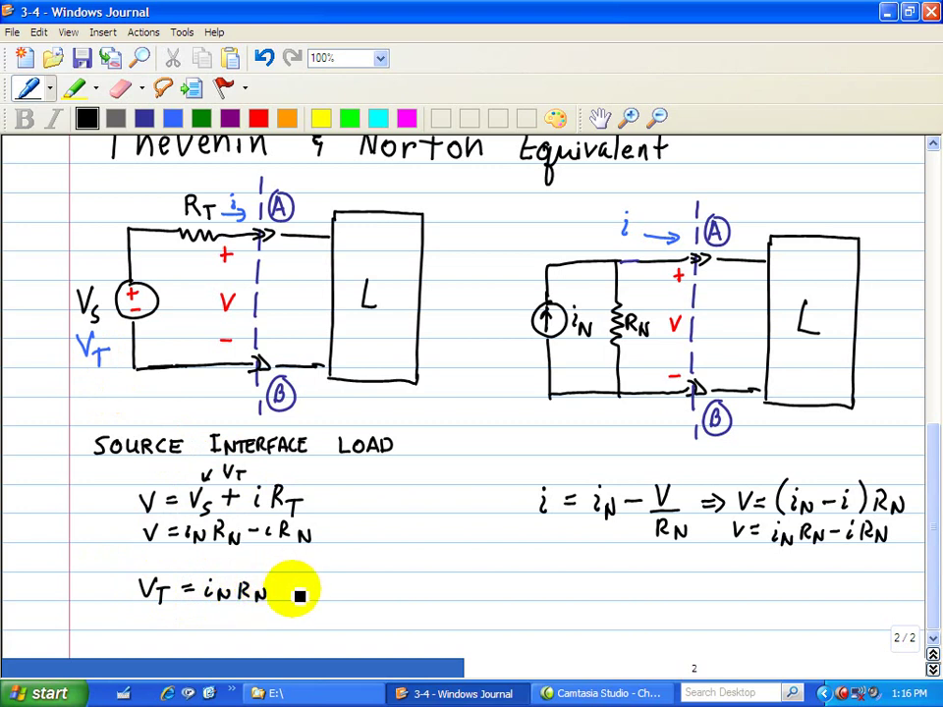
mouse_move(301, 583)
mouse_down()
mouse_move(338, 586)
mouse_move(355, 608)
mouse_move(350, 593)
mouse_move(415, 584)
mouse_up()
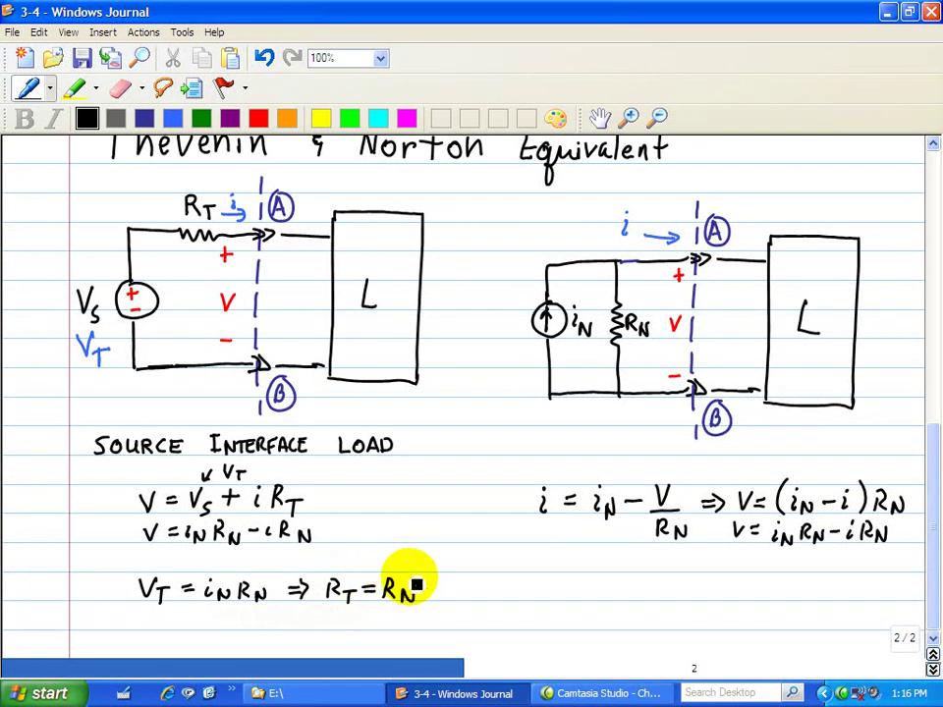
click(120, 88)
mouse_move(326, 569)
mouse_down()
mouse_move(286, 568)
mouse_move(300, 597)
mouse_up()
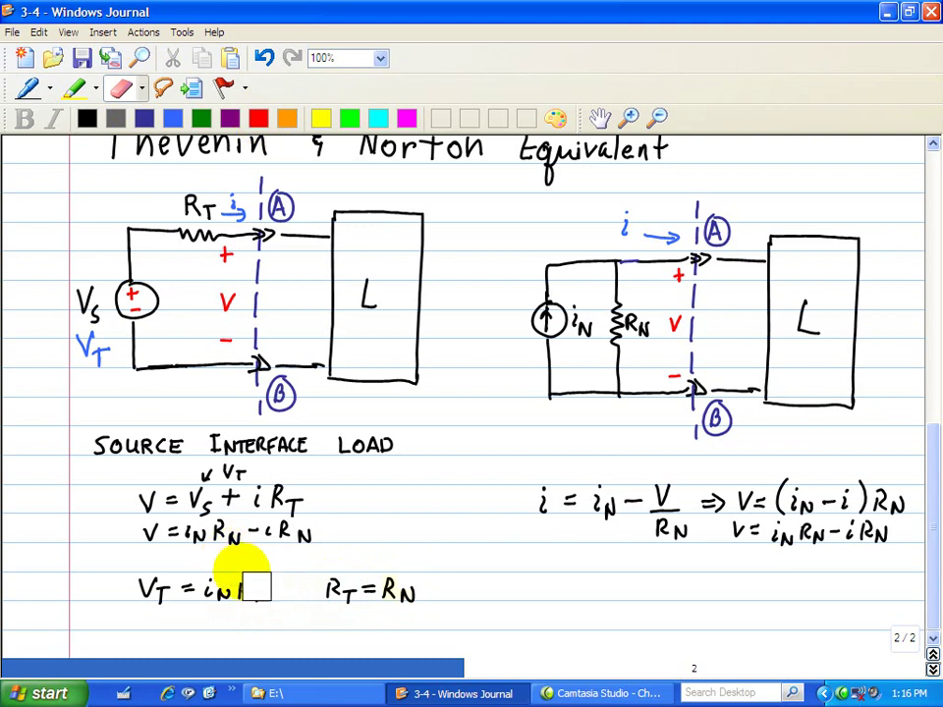
Step: Switch back to the pen in red and box VT = iN RN
click(28, 89)
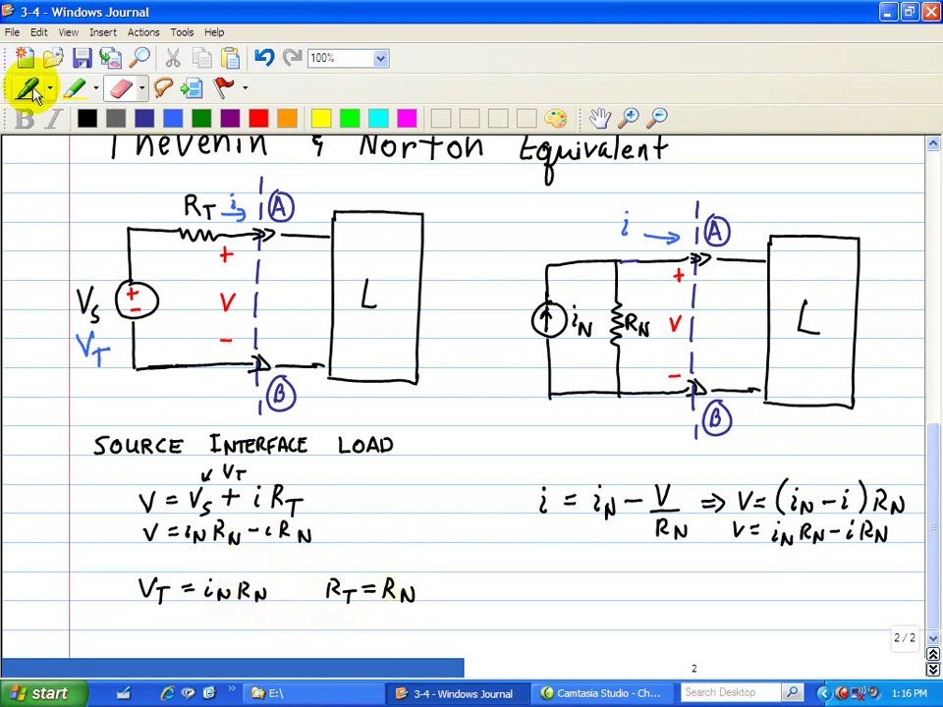
click(259, 118)
mouse_move(287, 562)
mouse_down()
mouse_move(126, 563)
mouse_move(201, 617)
mouse_move(284, 590)
mouse_move(286, 564)
mouse_move(319, 612)
mouse_move(348, 558)
mouse_move(422, 550)
mouse_move(422, 600)
mouse_move(349, 617)
mouse_move(321, 610)
mouse_up()
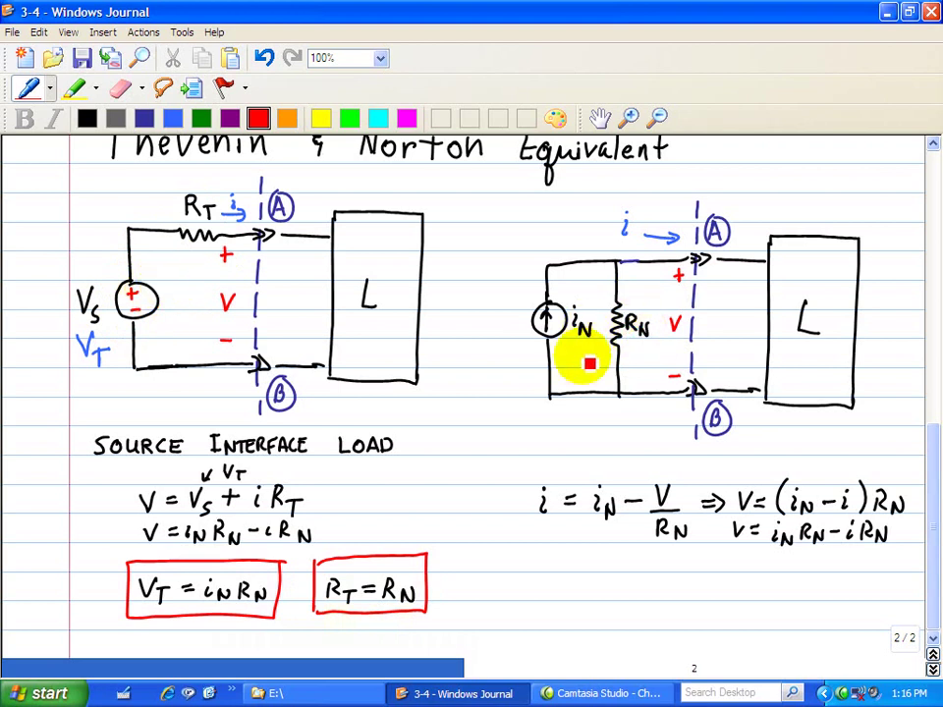
Step: Label the Norton circuit in red with RT beside RN and iN = VT/RN
click(659, 335)
drag(639, 359, 658, 373)
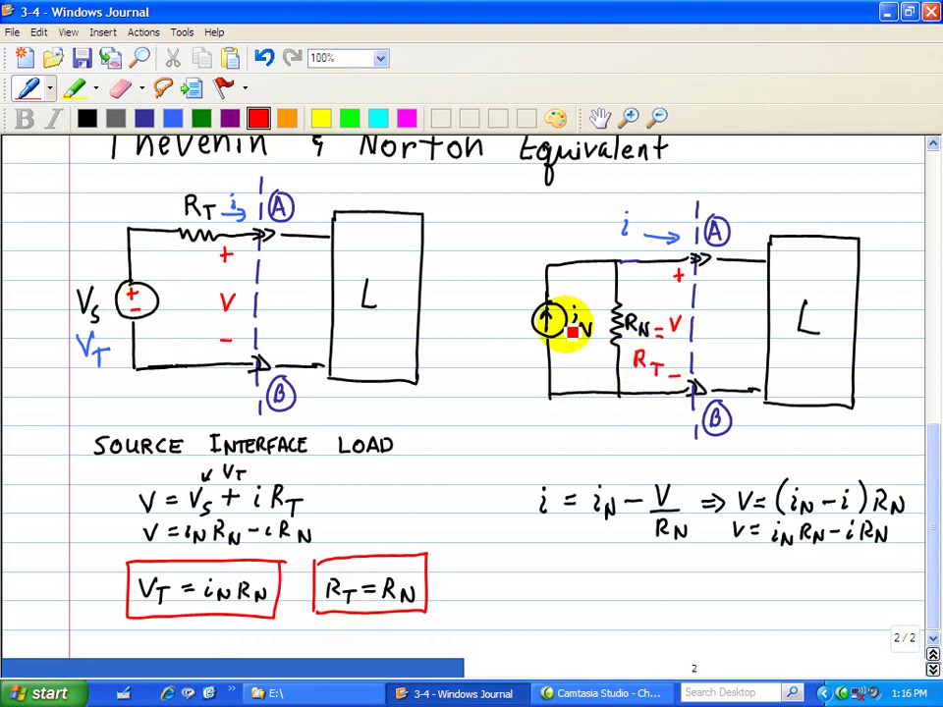
drag(589, 328, 601, 328)
mouse_move(590, 334)
mouse_down()
mouse_move(602, 334)
mouse_move(580, 361)
mouse_up()
mouse_move(580, 361)
mouse_down()
mouse_move(586, 346)
mouse_move(593, 354)
mouse_up()
mouse_move(590, 354)
mouse_down()
mouse_move(599, 370)
mouse_move(574, 383)
mouse_move(592, 377)
mouse_move(598, 387)
mouse_up()
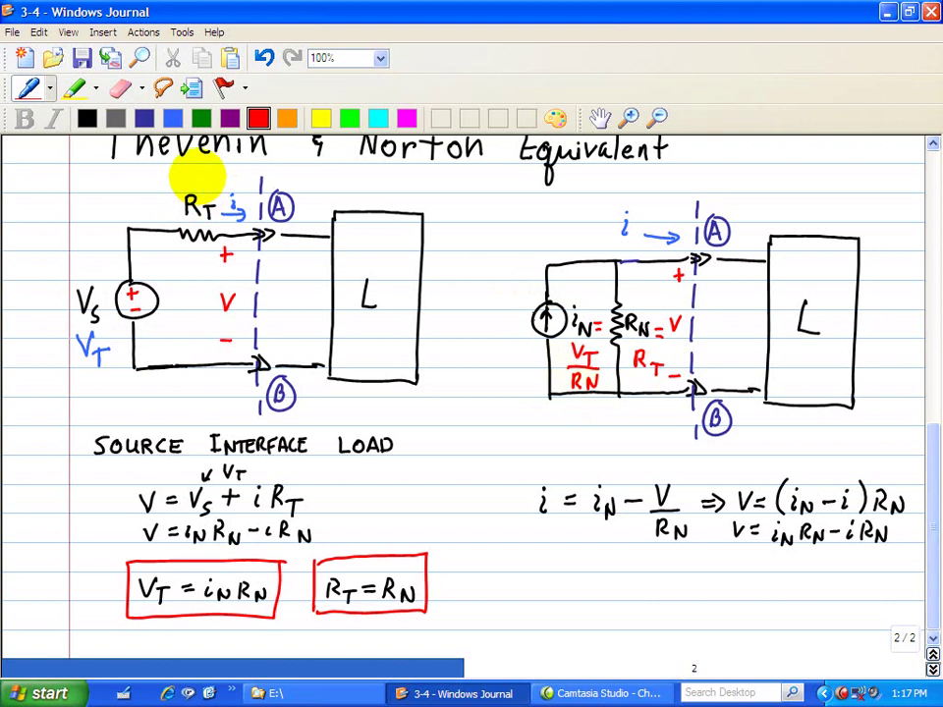
Step: Label the Thevenin circuit in red with =RN above RT and VT = iN RN by the source
mouse_move(191, 186)
mouse_down()
mouse_move(215, 189)
mouse_move(230, 177)
mouse_up()
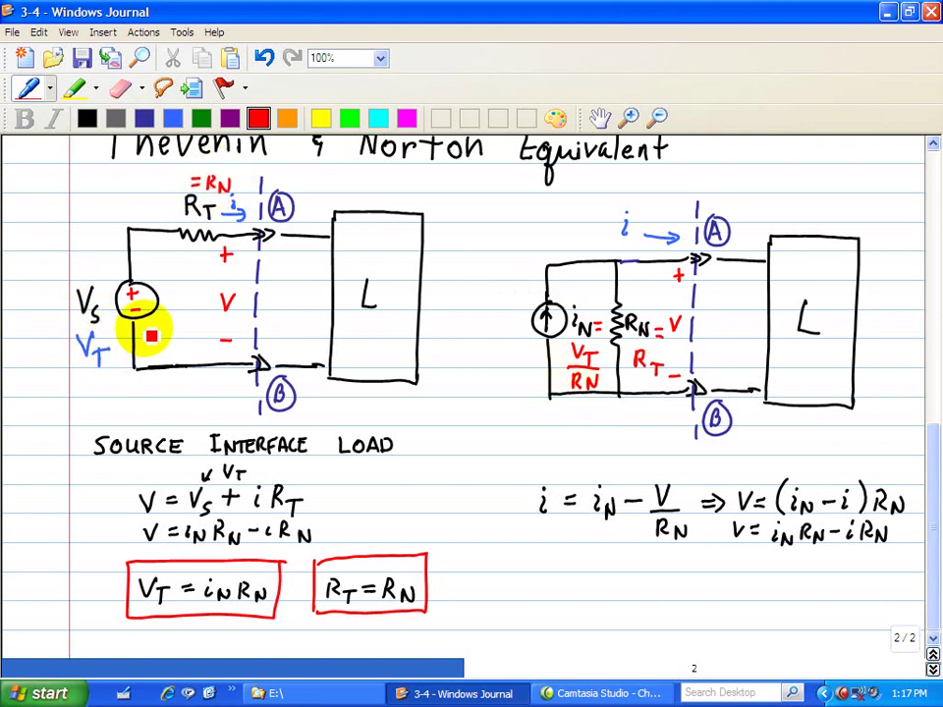
mouse_move(148, 338)
mouse_down()
mouse_move(168, 345)
mouse_move(185, 331)
mouse_up()
mouse_move(175, 339)
mouse_down()
mouse_move(202, 343)
mouse_move(204, 329)
mouse_up()
click(186, 321)
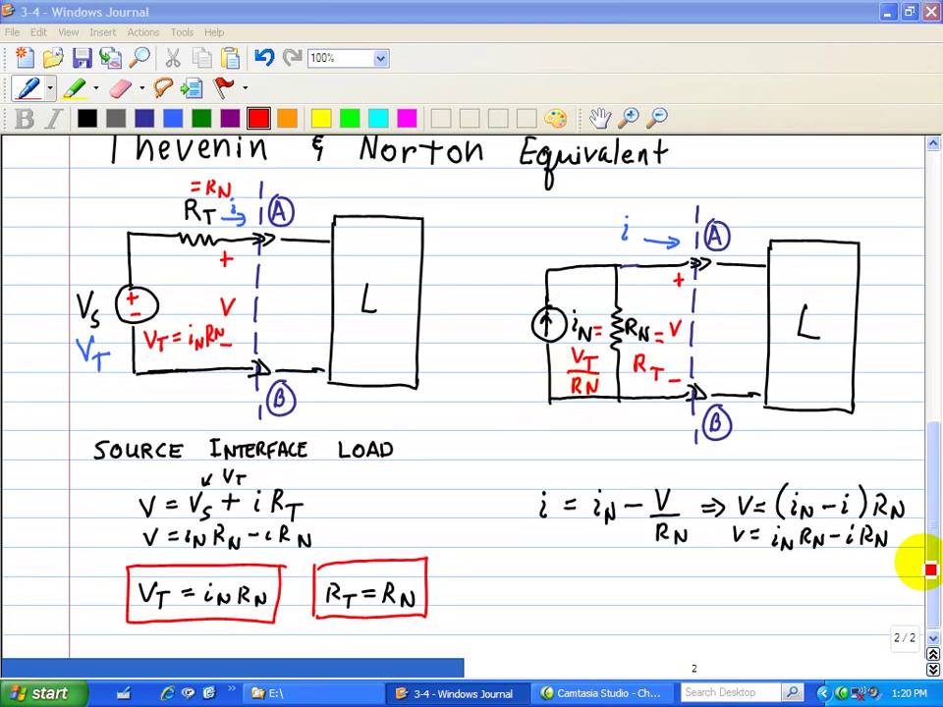
Step: Make the first ink stroke for the open-circuit and short-circuit test page
drag(822, 505, 837, 503)
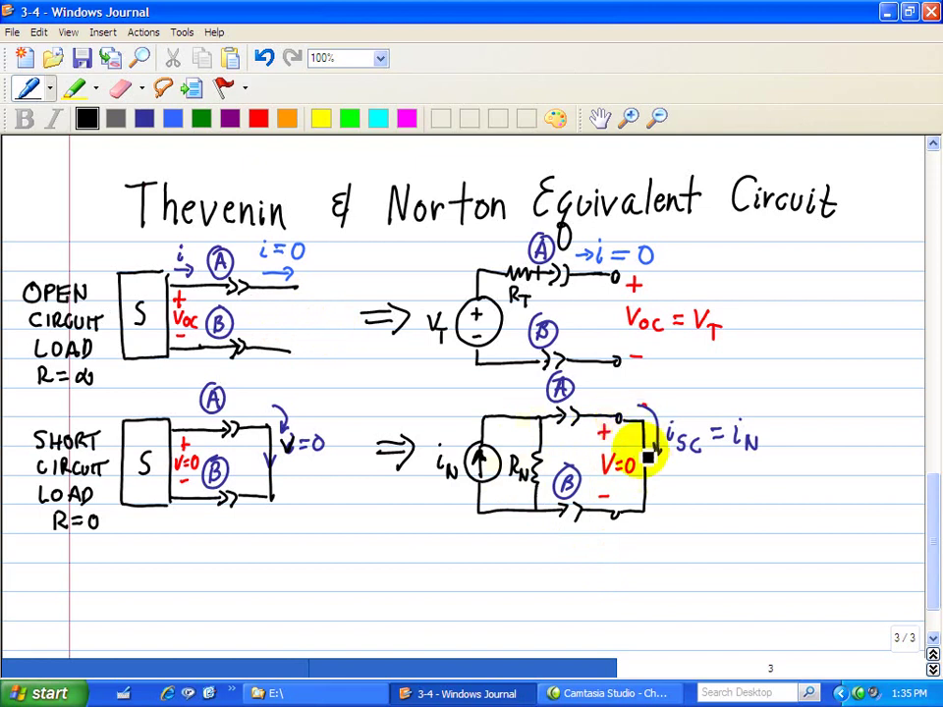
Step: Handwrite VT = Voc and, beneath it, iN = isc beside the test circuits
drag(781, 309, 806, 314)
mouse_move(798, 315)
mouse_down()
mouse_move(799, 337)
mouse_move(827, 317)
mouse_up()
drag(814, 324, 852, 312)
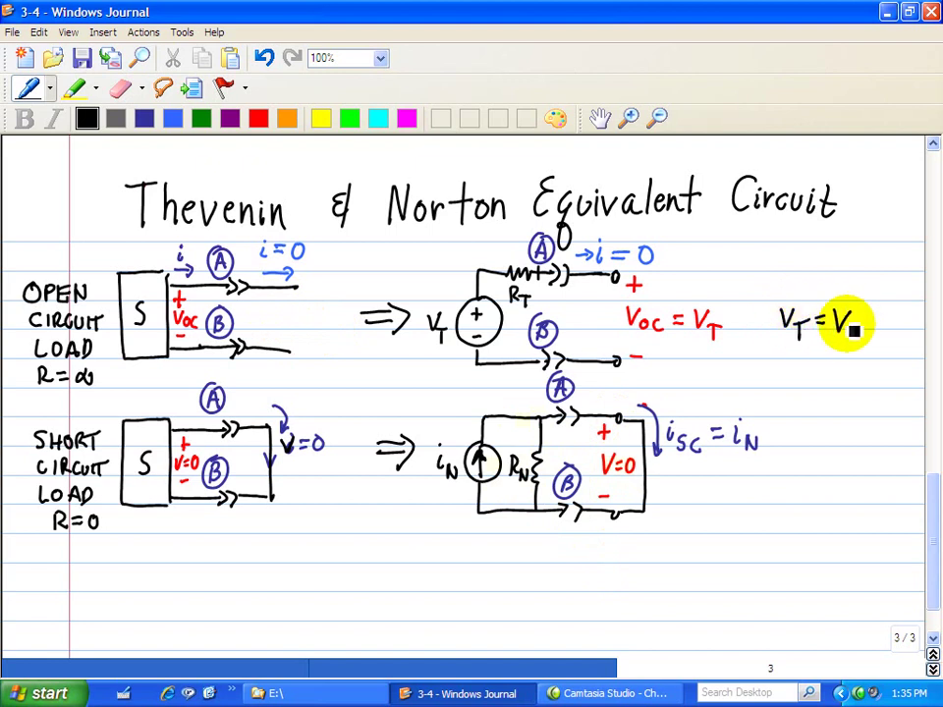
mouse_move(854, 329)
mouse_down()
mouse_move(852, 340)
mouse_move(861, 328)
mouse_move(874, 342)
mouse_up()
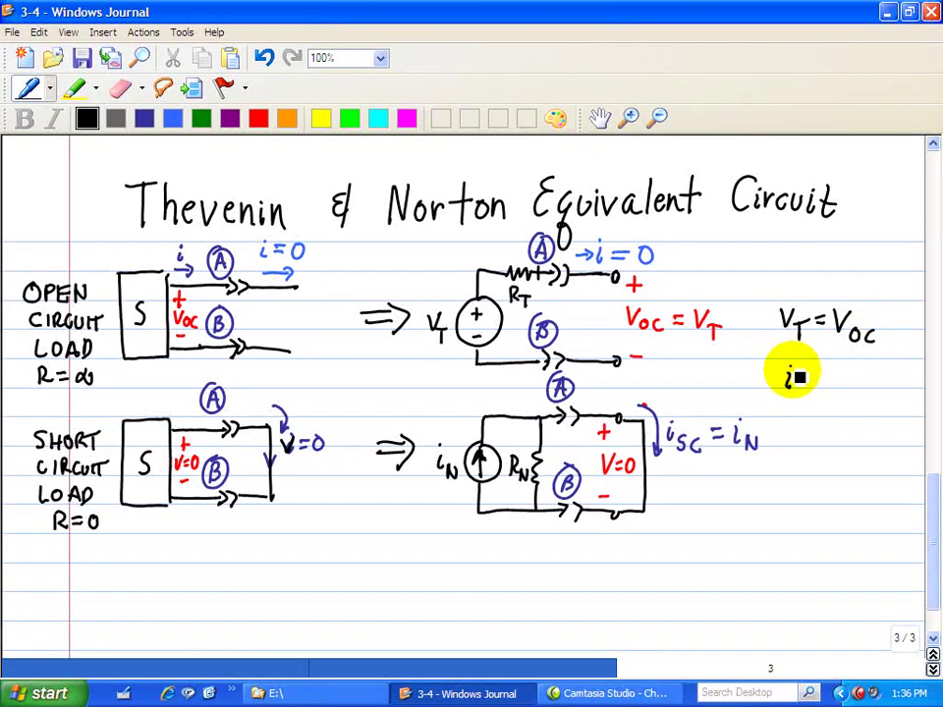
mouse_move(796, 387)
mouse_down()
mouse_move(862, 383)
mouse_move(841, 372)
mouse_move(841, 385)
mouse_move(880, 392)
mouse_up()
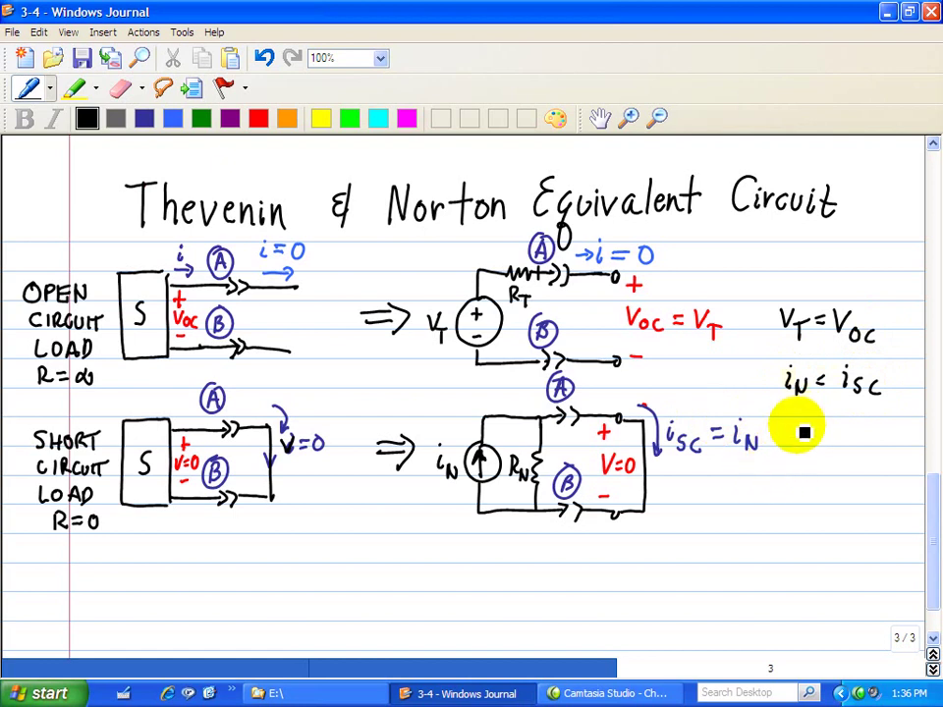
Step: Below those notes, write RT = RN = Voc/isc
mouse_move(770, 479)
mouse_down()
mouse_move(768, 499)
mouse_move(770, 490)
mouse_move(783, 501)
mouse_move(803, 483)
mouse_move(802, 495)
mouse_up()
mouse_move(810, 480)
mouse_down()
mouse_move(837, 482)
mouse_move(848, 494)
mouse_move(868, 469)
mouse_move(897, 476)
mouse_move(886, 468)
mouse_move(905, 492)
mouse_move(870, 500)
mouse_move(865, 525)
mouse_move(895, 528)
mouse_up()
click(873, 500)
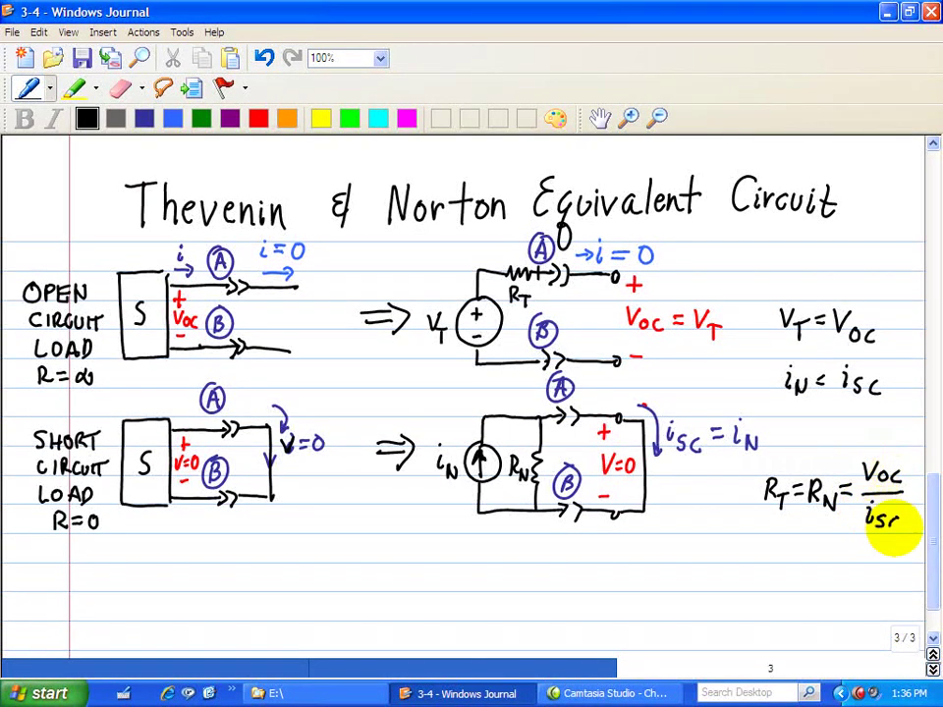